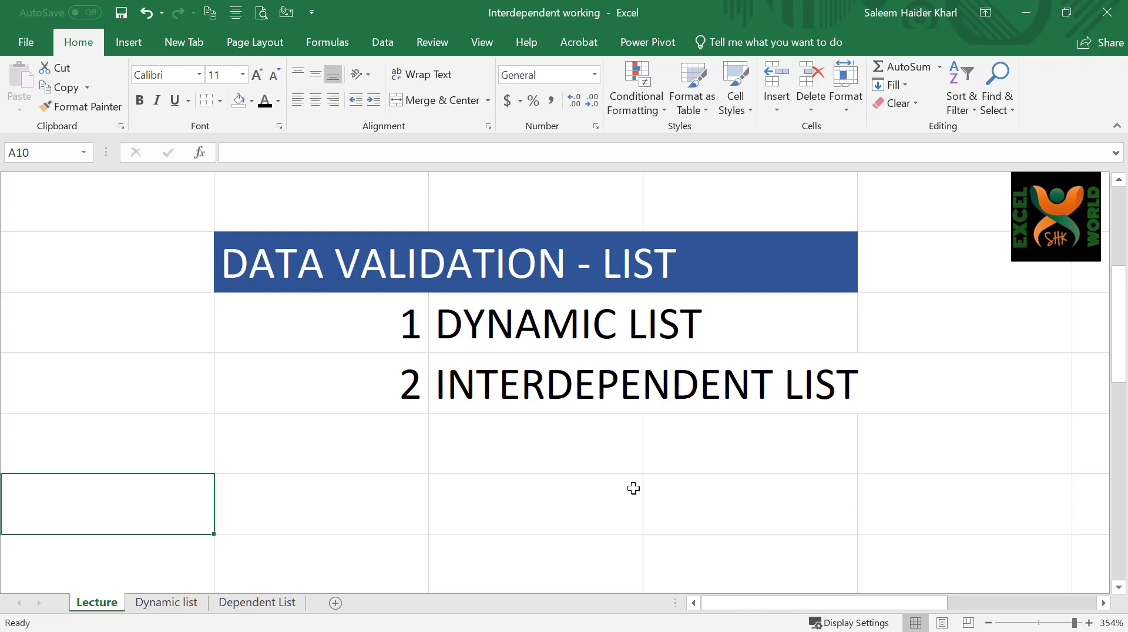
Step: Examine the validation types available in the Data Validation settings for a blank cell on the Lecture sheet
key(Up)
key(Up)
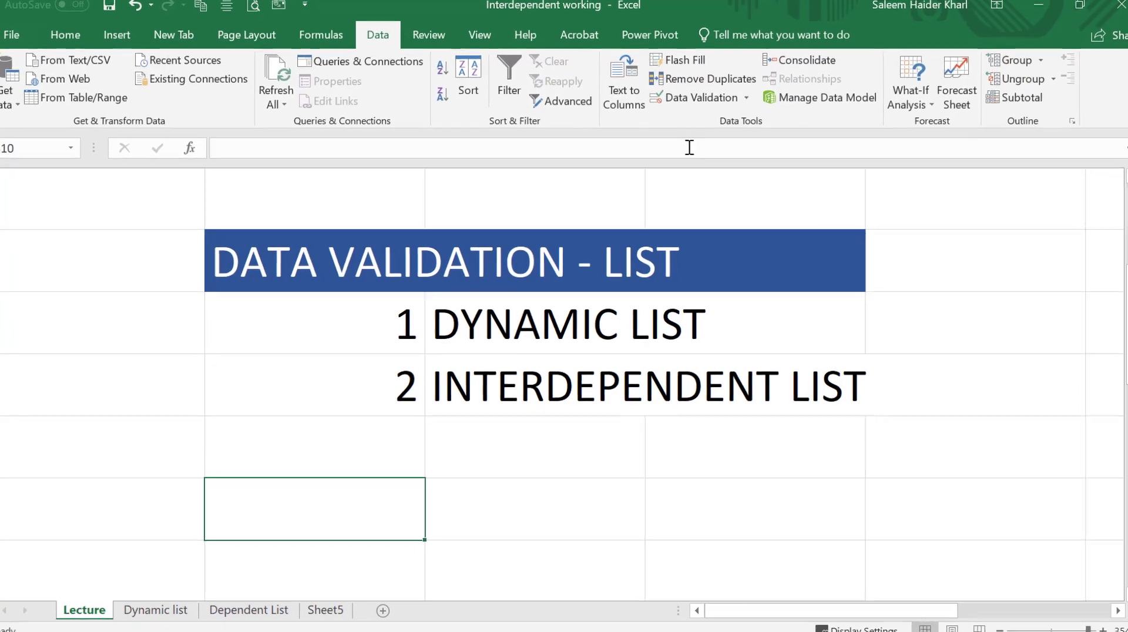
click(734, 62)
click(526, 321)
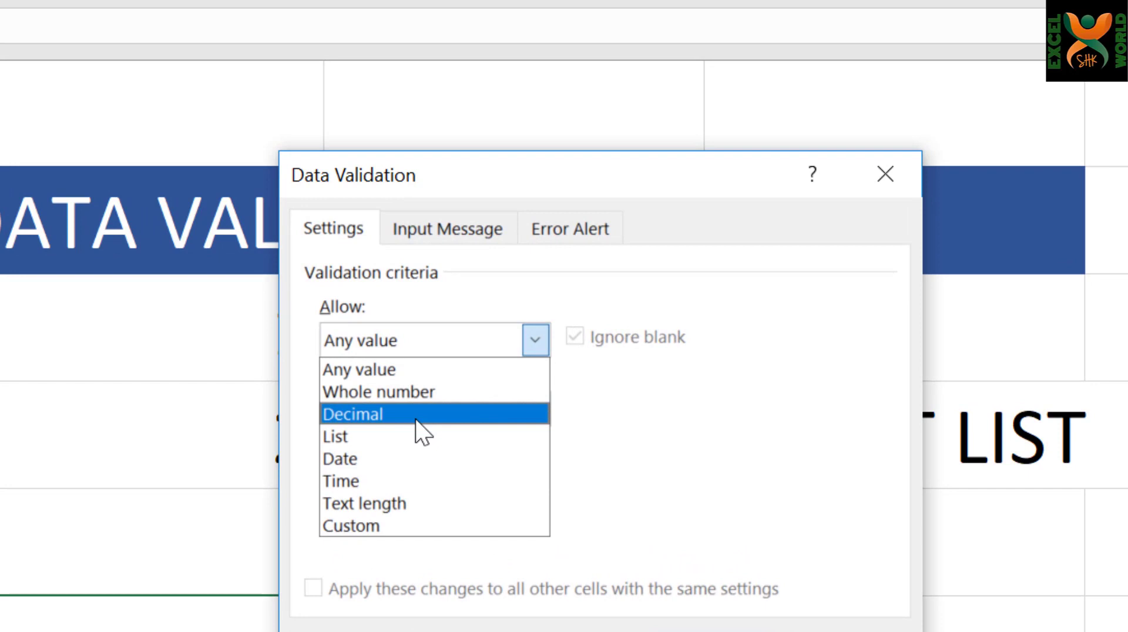
click(412, 506)
click(425, 529)
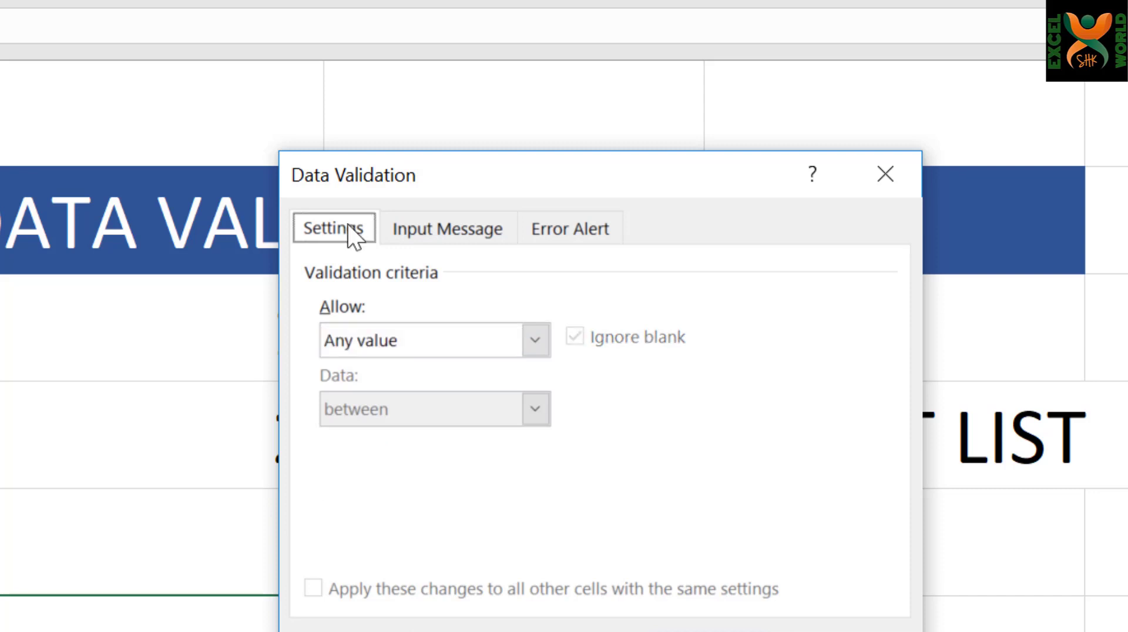
click(536, 340)
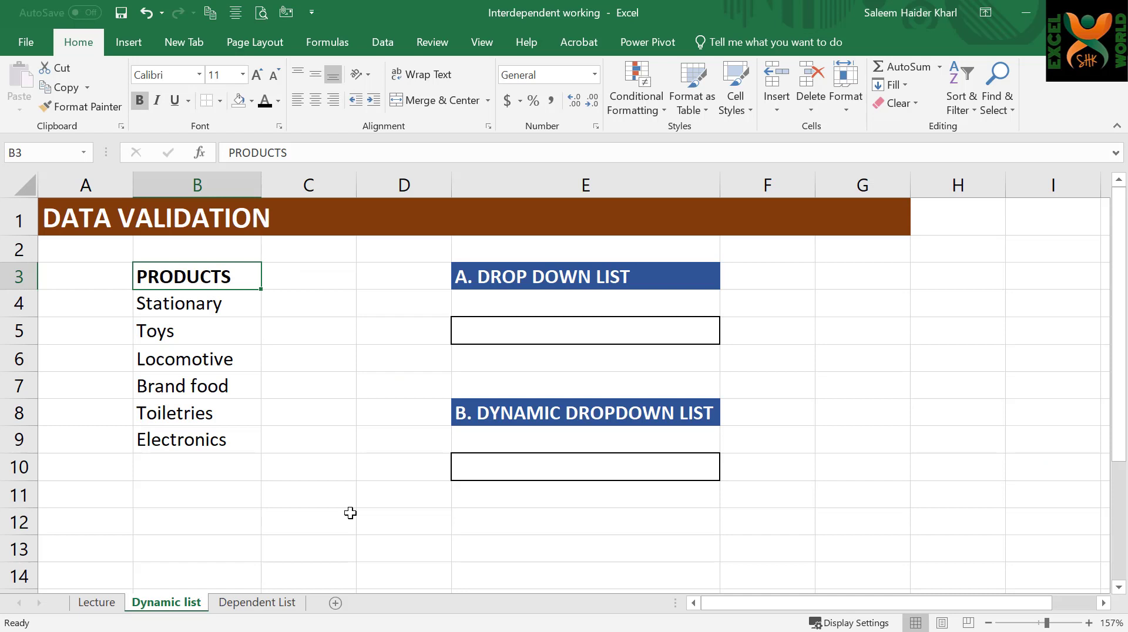
Step: Create a named range from B3:B9 on the Dynamic list sheet using the top row as its name, and check it by selecting B4:B9
click(348, 359)
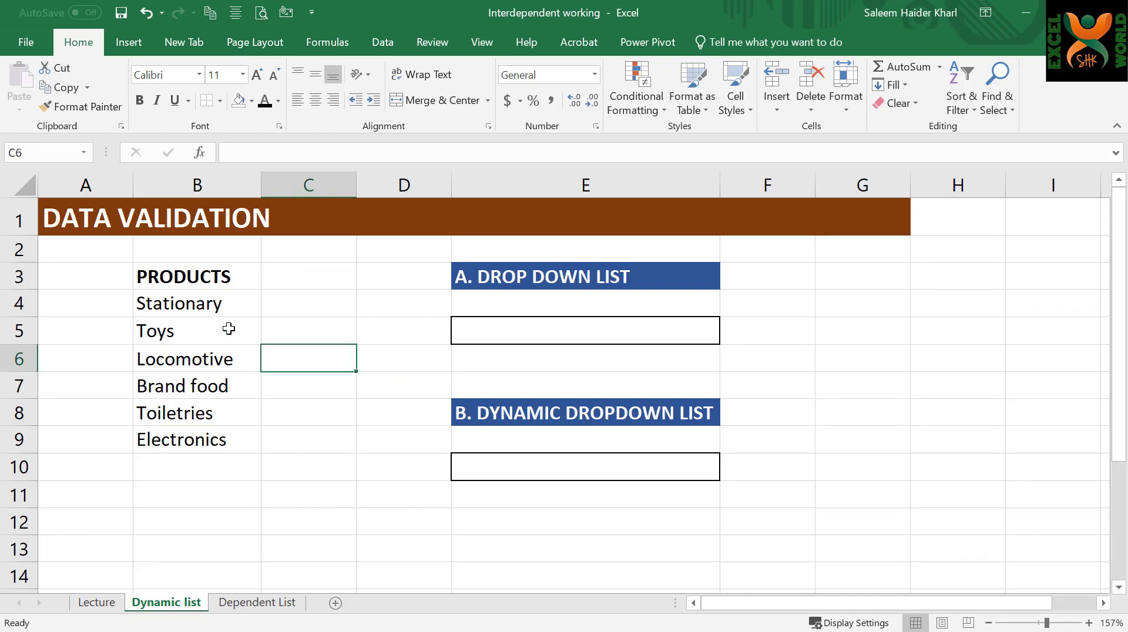
click(223, 311)
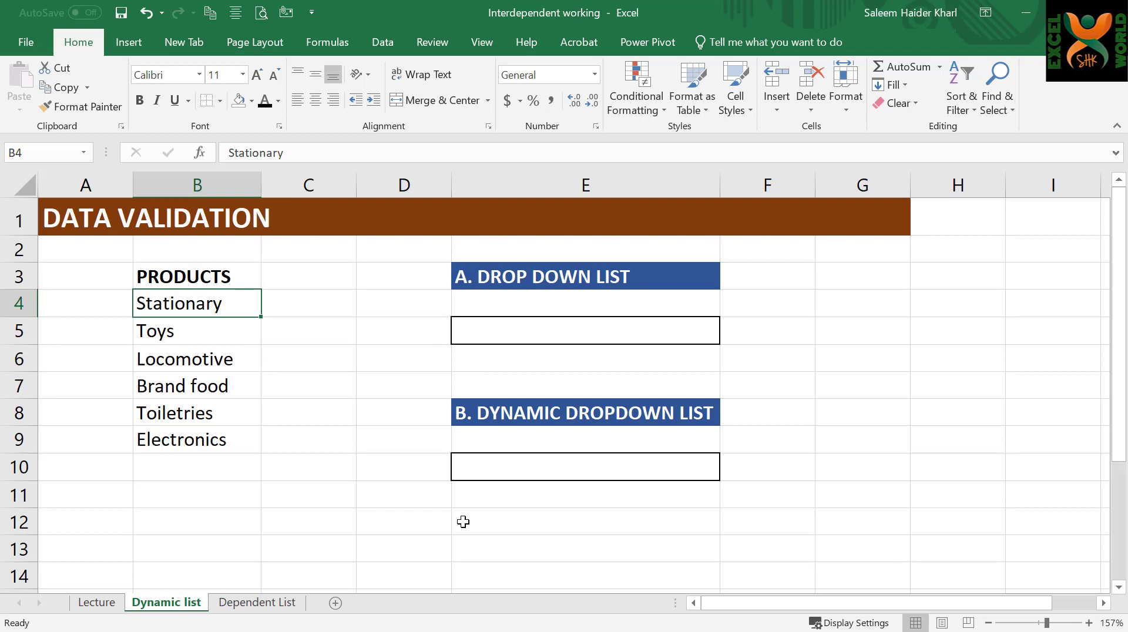
key(Up)
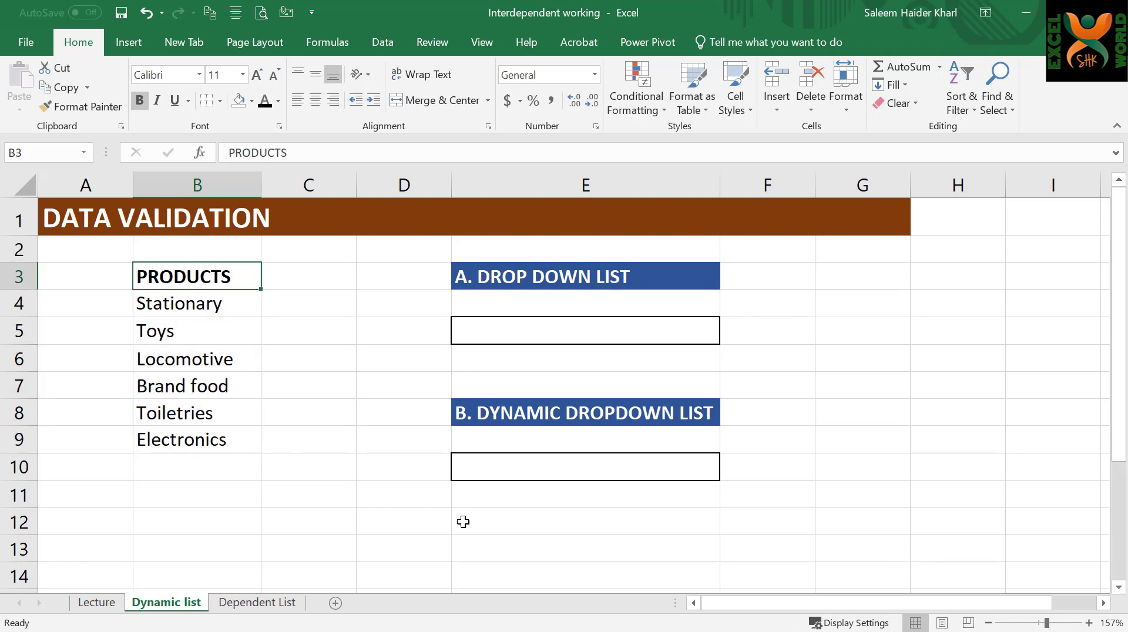
key(ctrl+shift+Down)
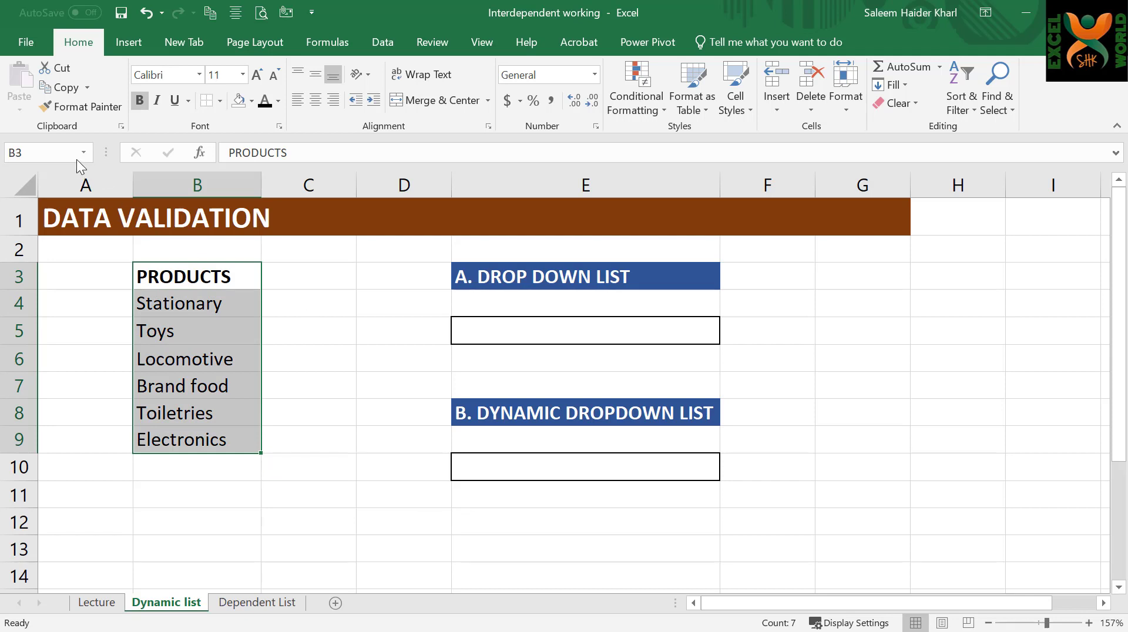
key(ctrl+shift+F3)
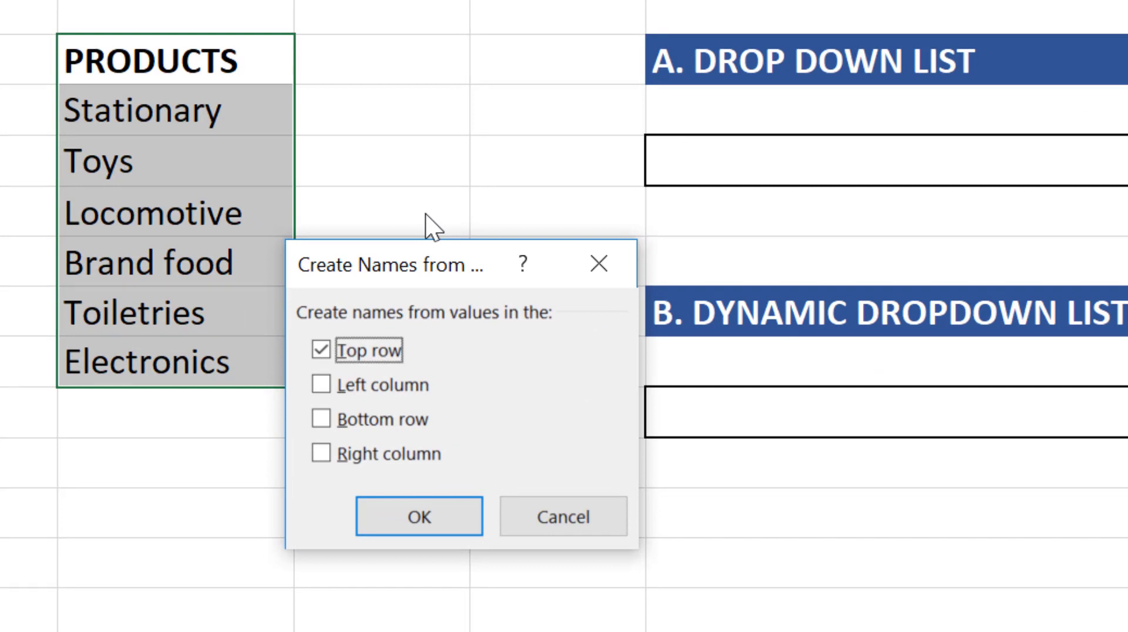
click(407, 504)
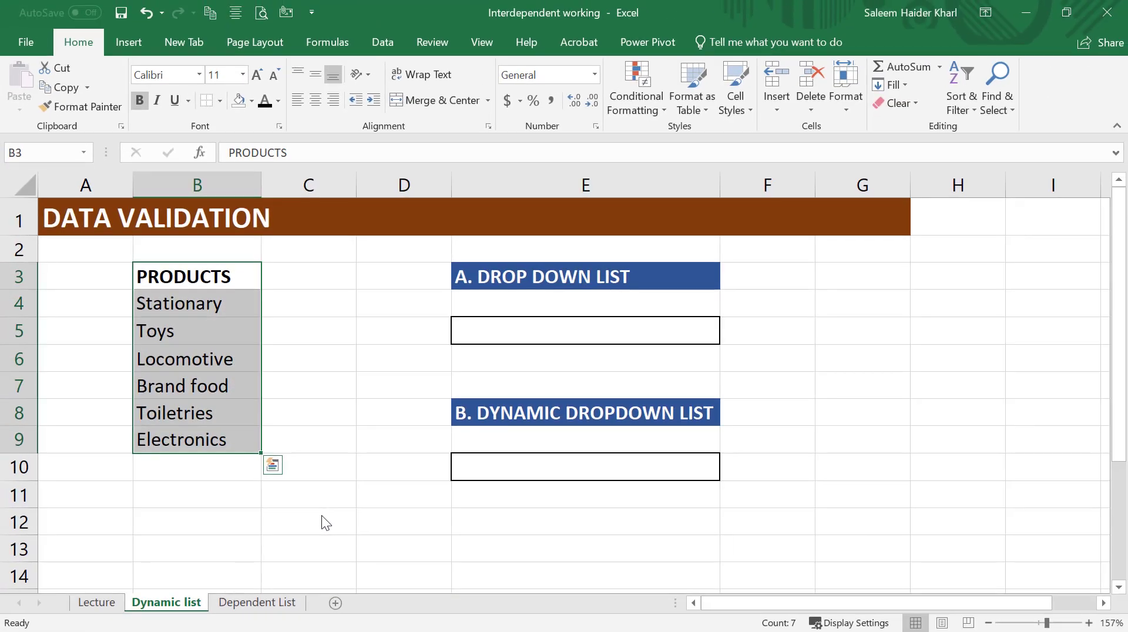
key(Down)
key(ctrl+shift+Down)
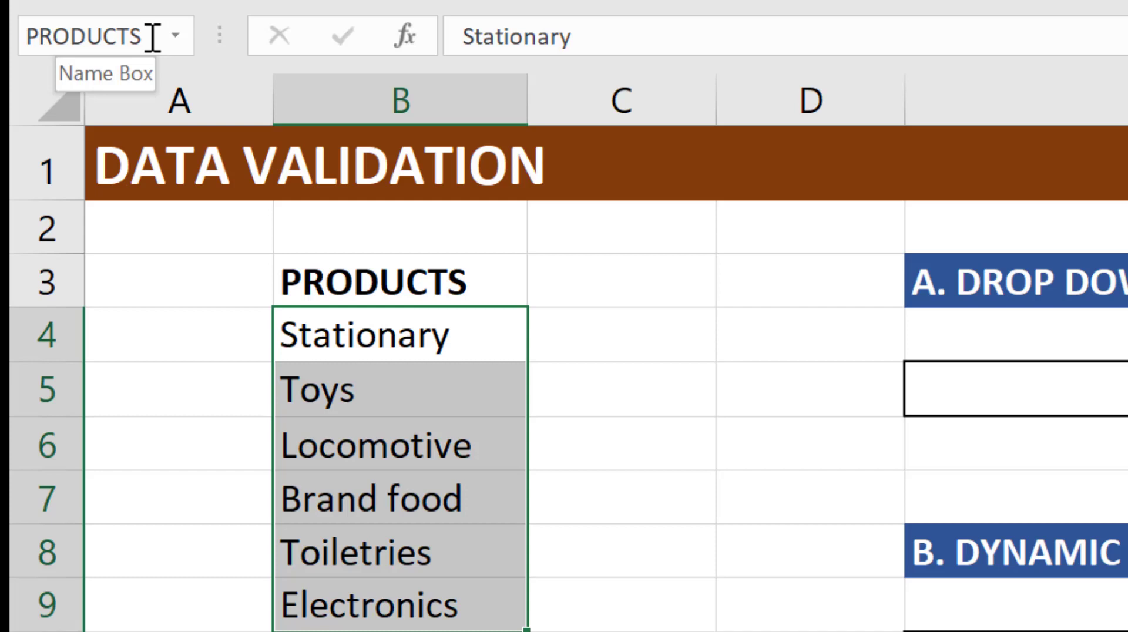
Step: Apply list data validation to cell E5 with =PRODUCTS as the source
key(Right)
key(Right)
key(Right)
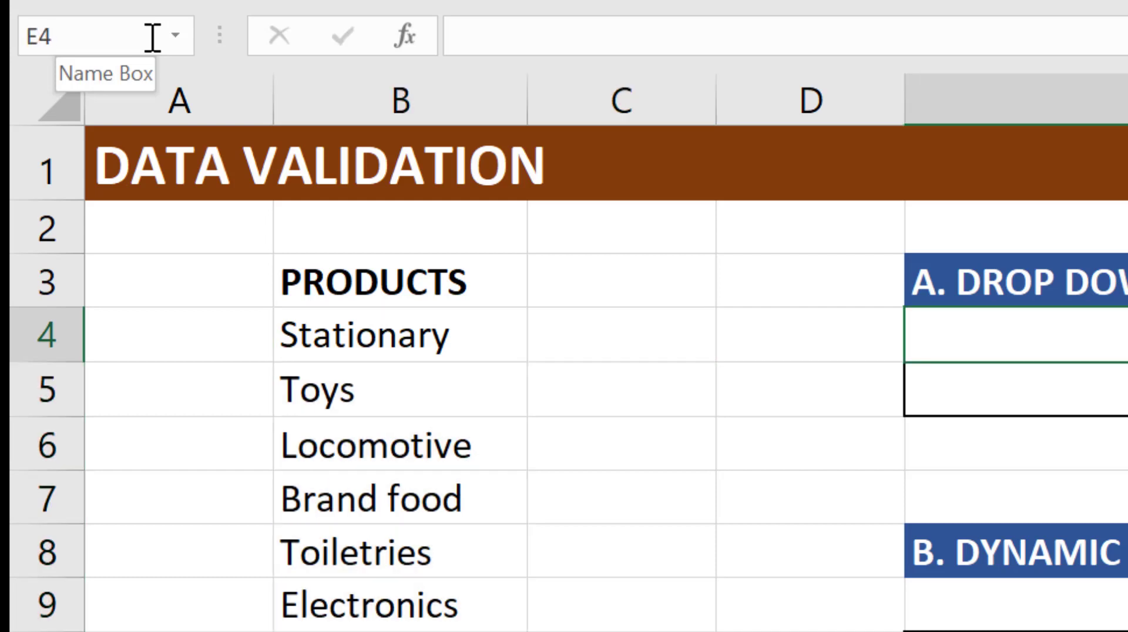
key(Down)
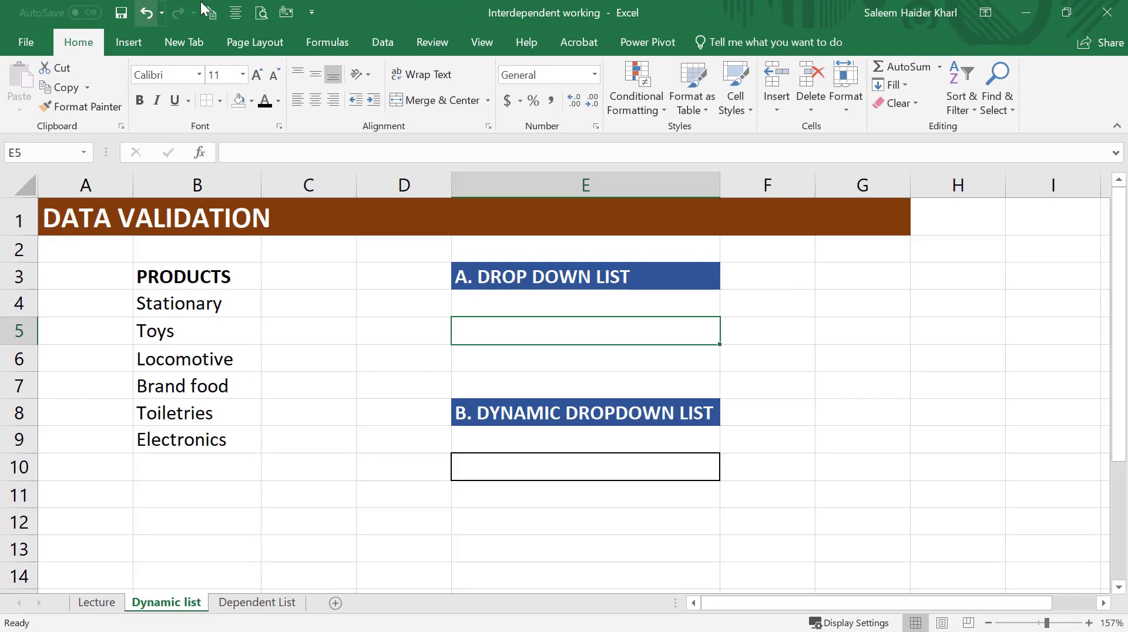
click(384, 41)
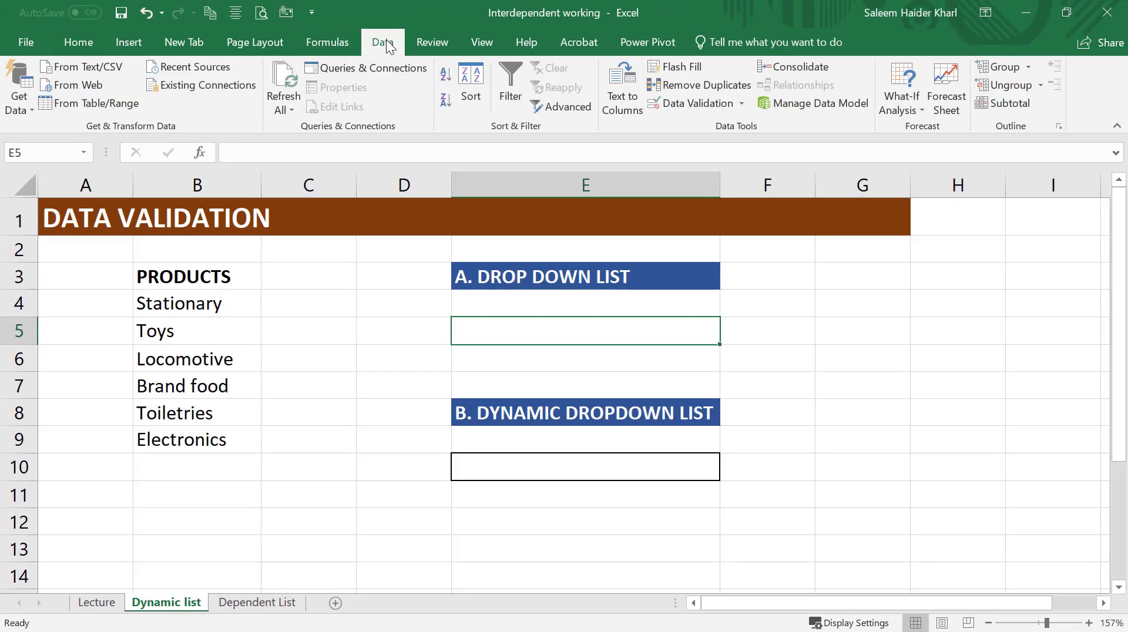
click(681, 107)
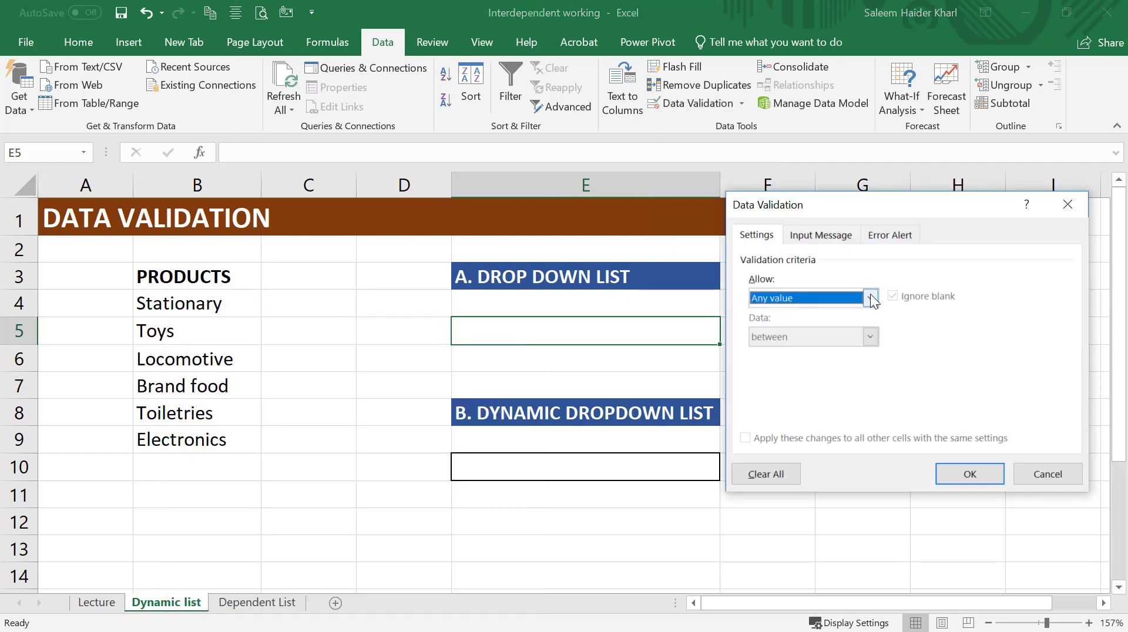
click(872, 298)
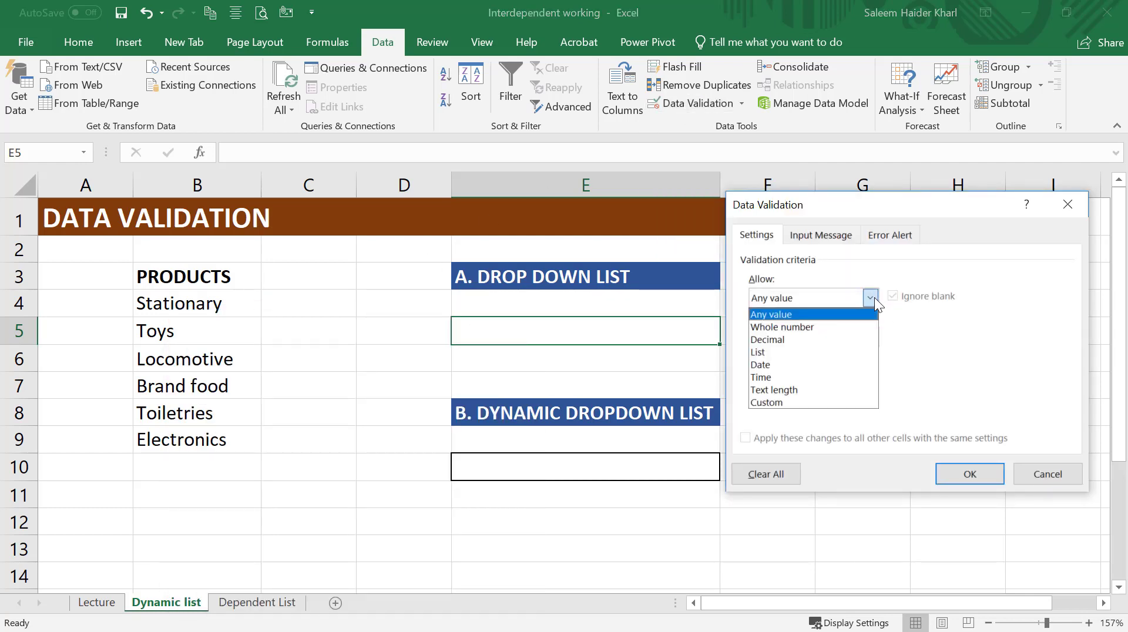
click(843, 352)
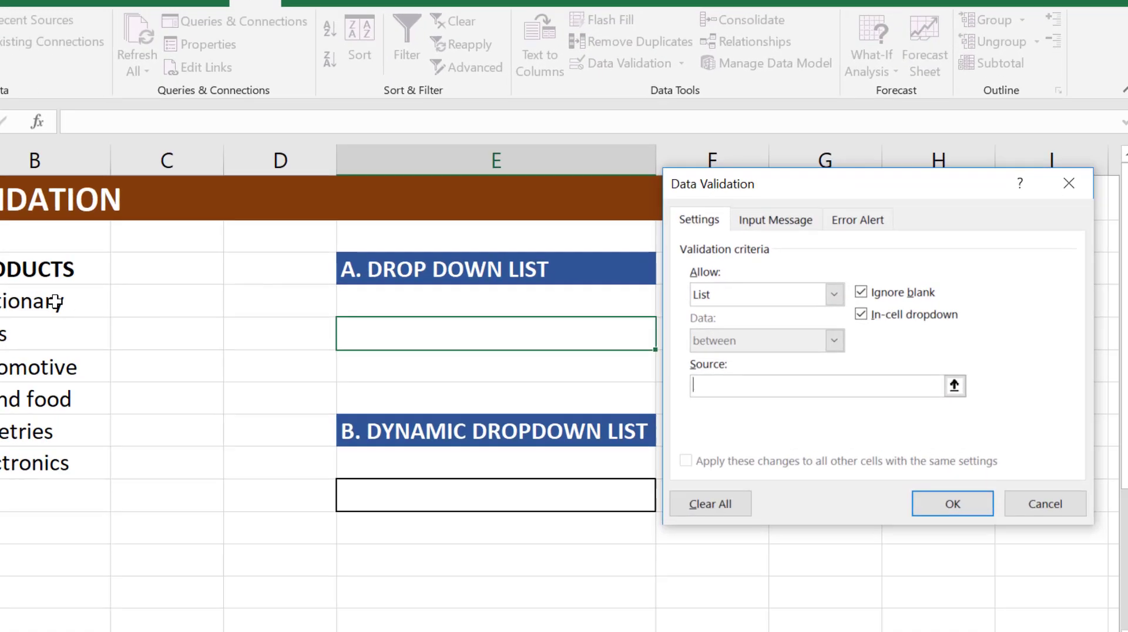
drag(215, 304, 197, 440)
text(=PRODUCTS)
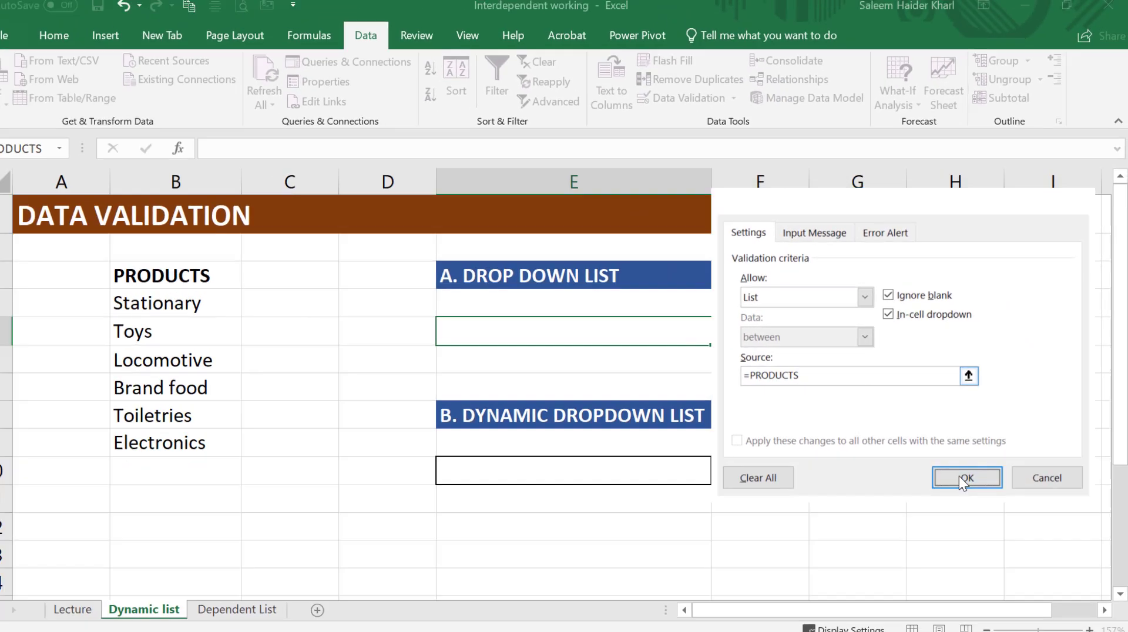
click(905, 585)
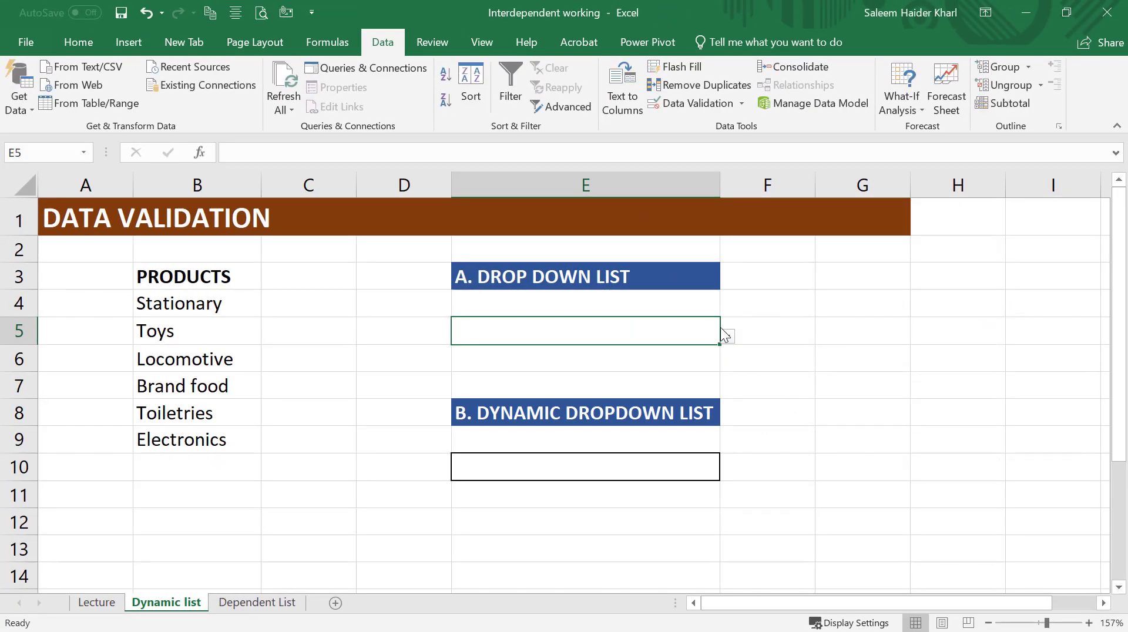
Step: Test the drop-down in E5 by choosing Brand food, and replace that choice with Toiletries
click(727, 335)
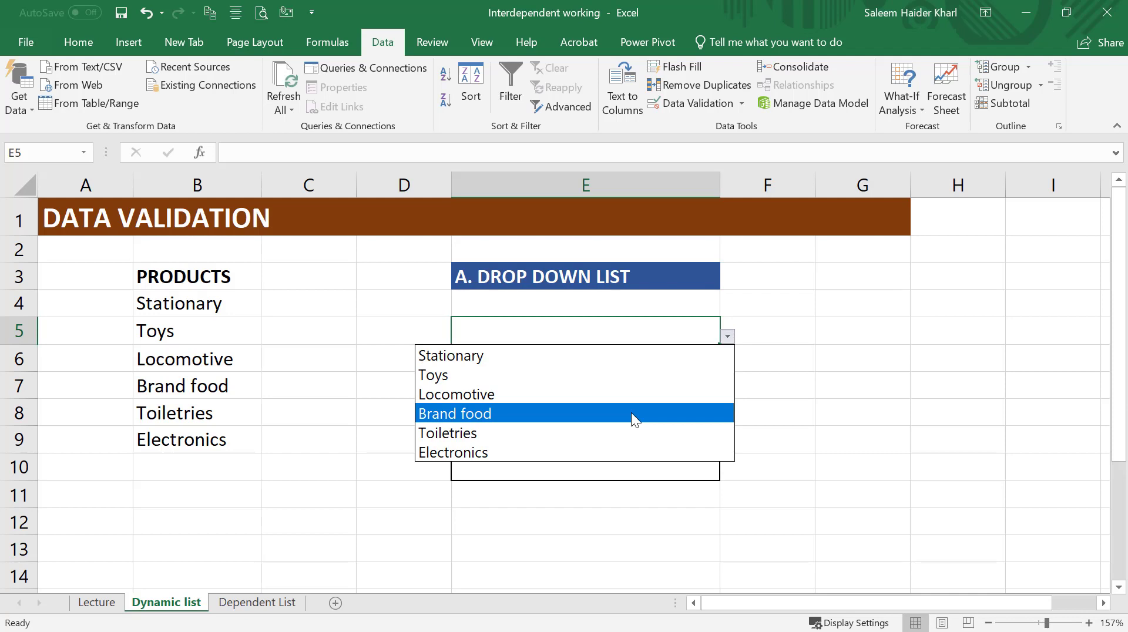
click(632, 412)
click(728, 336)
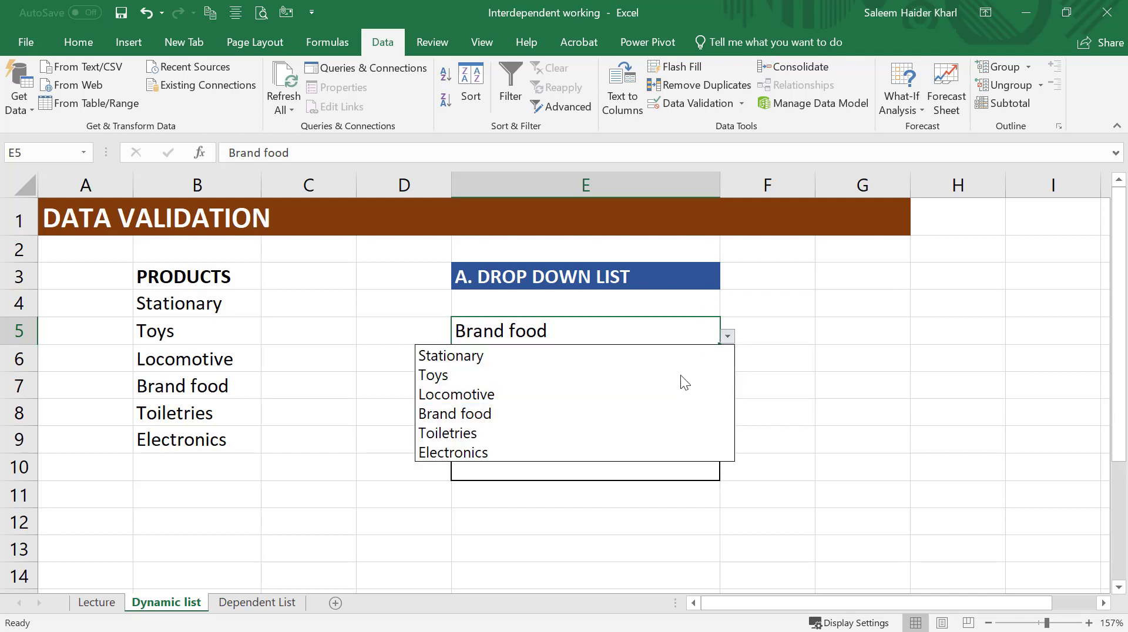
click(639, 433)
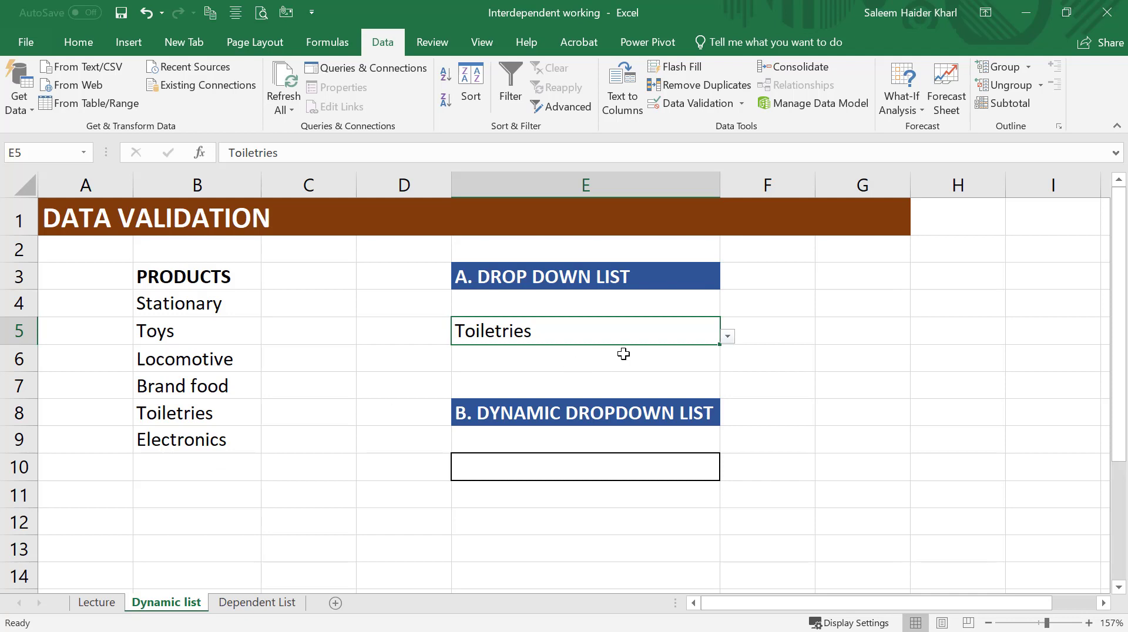
Step: Add Fast food in B10 below the product list, and check the options offered by the drop-down in E5
click(241, 462)
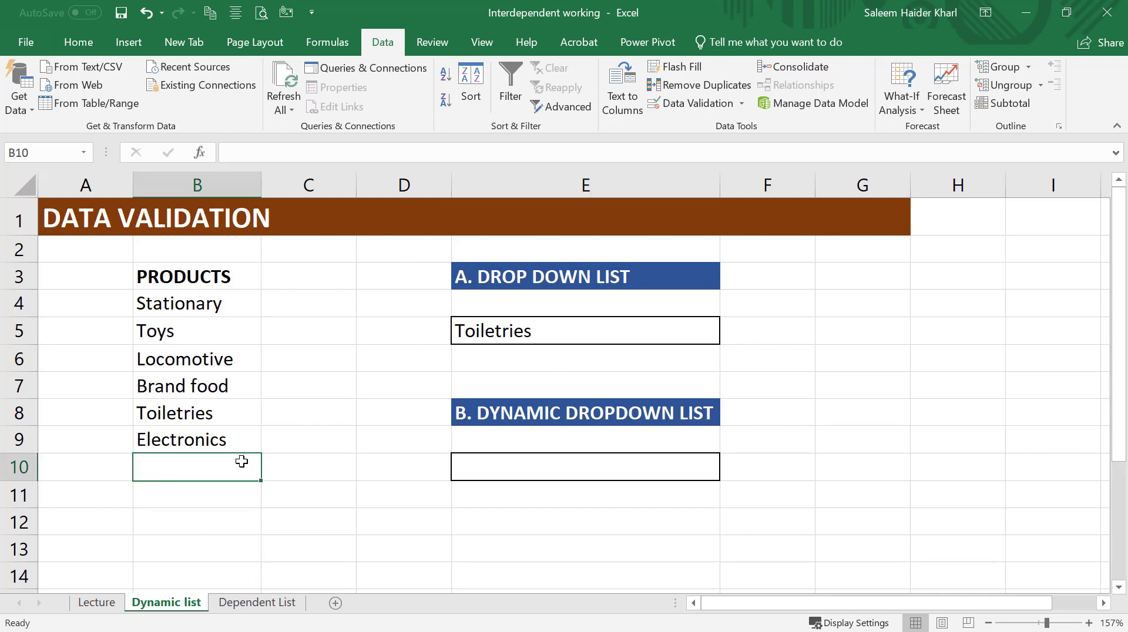
text(Fast foo)
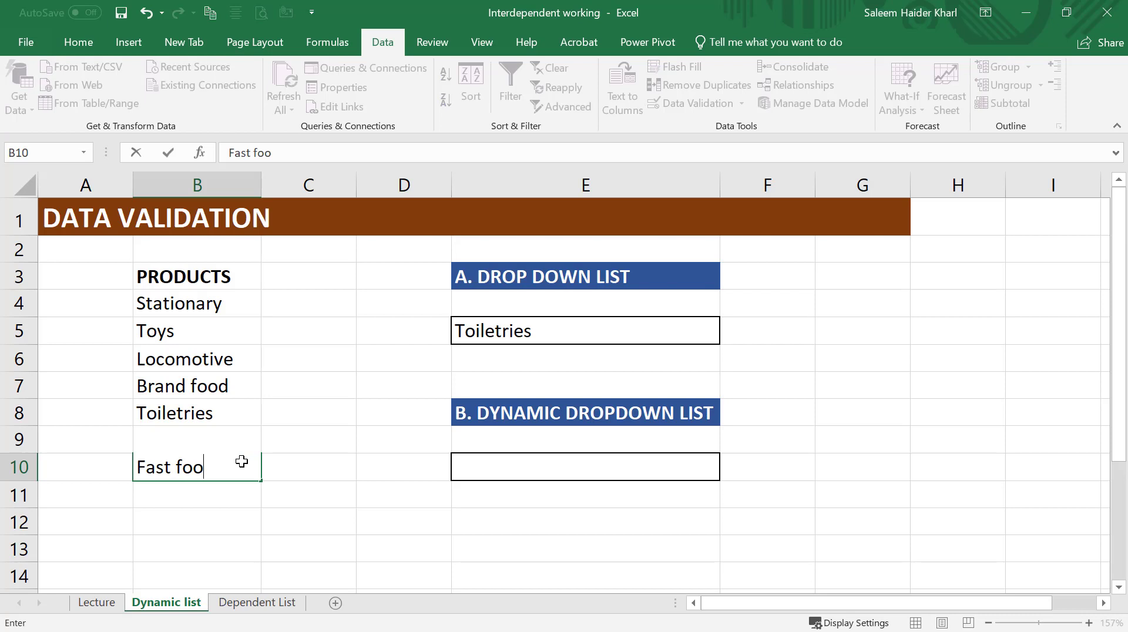
text(d)
key(Return)
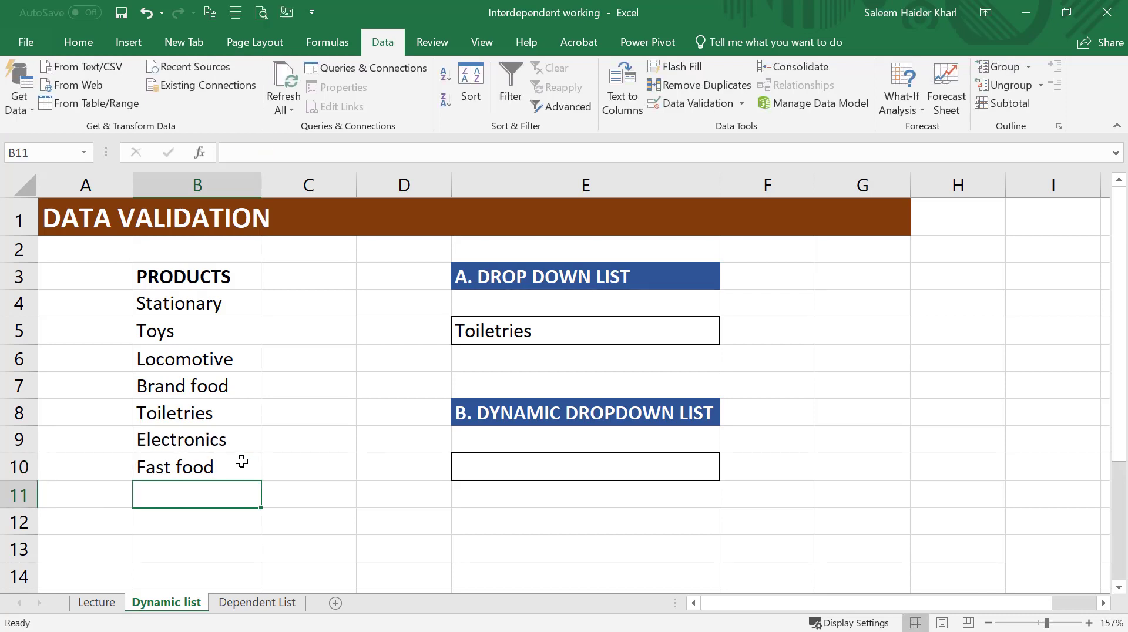
click(670, 329)
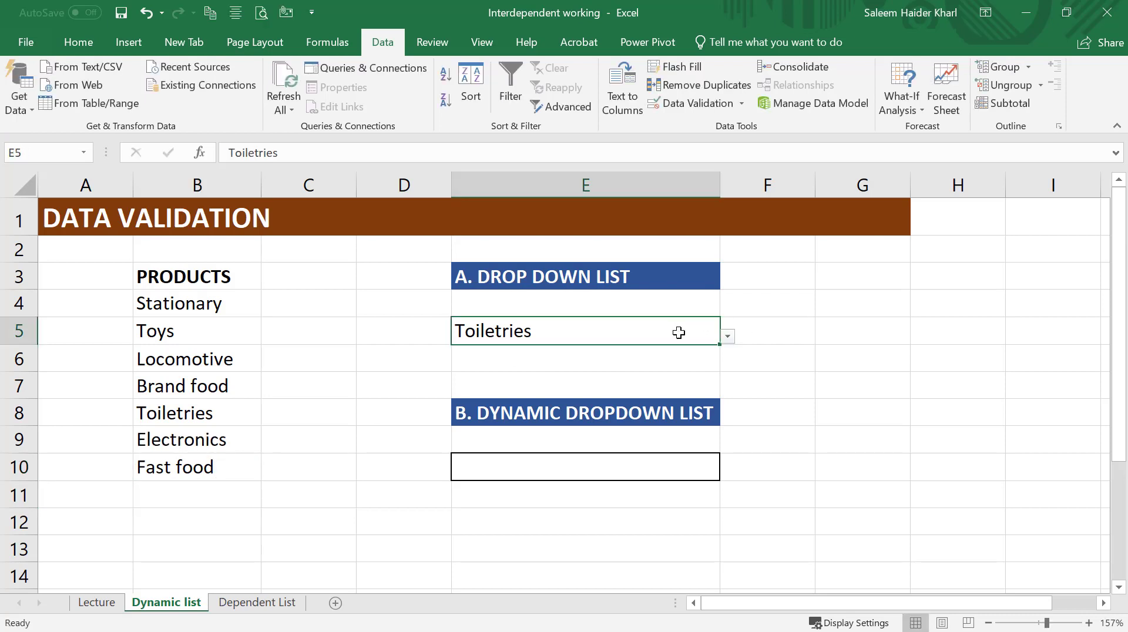
click(728, 337)
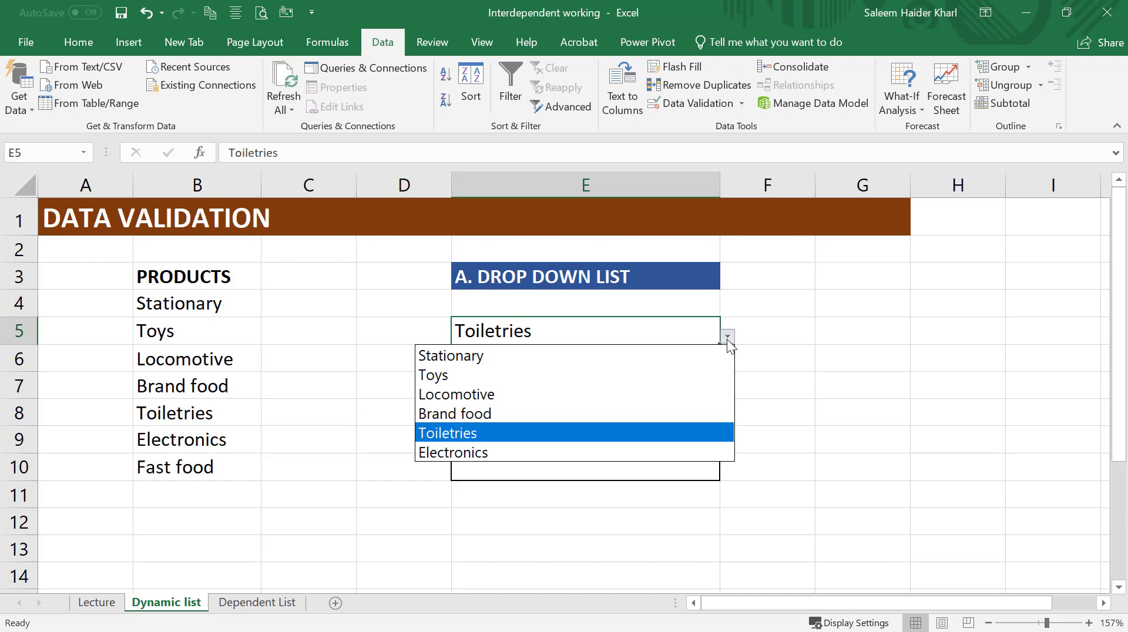
Step: Convert the product list B3:B10 into a table with headers
click(200, 462)
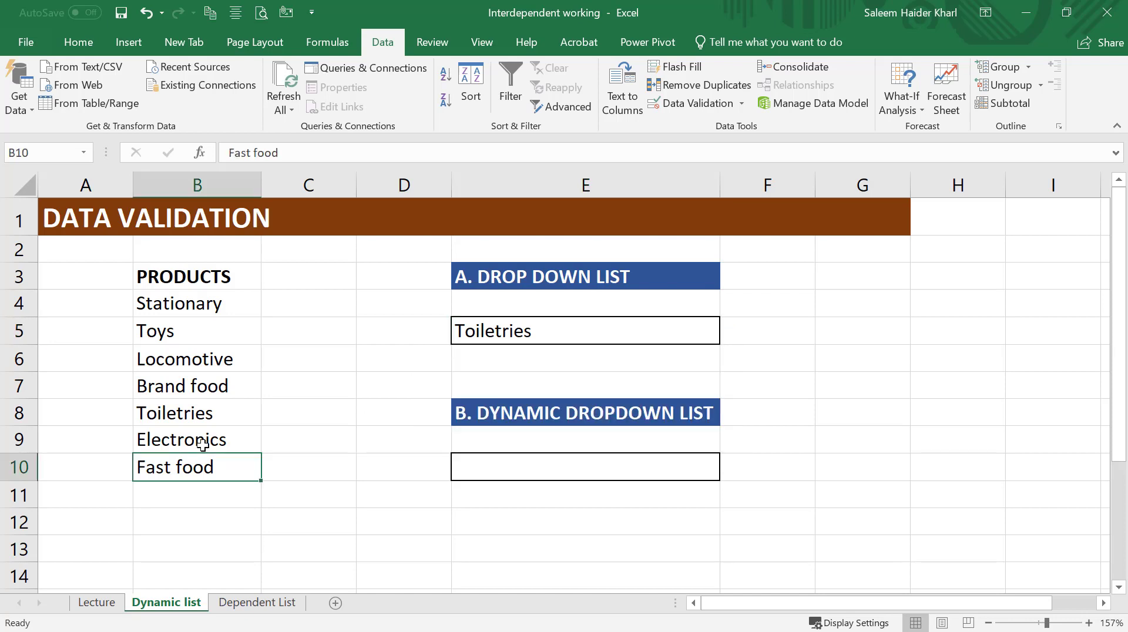
key(ctrl+t)
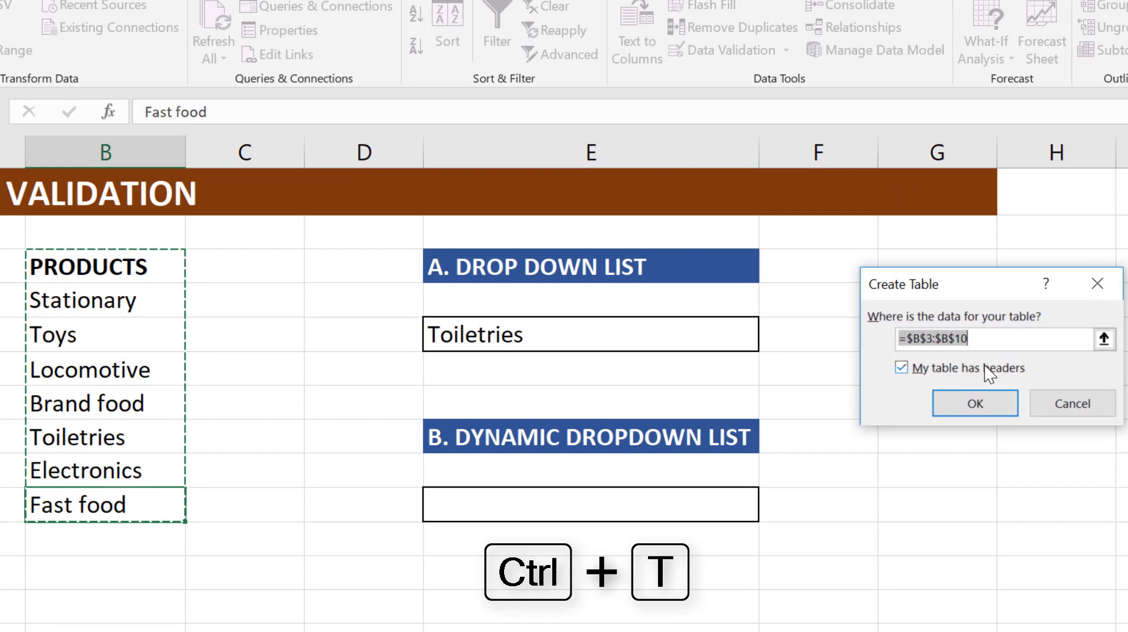
click(984, 405)
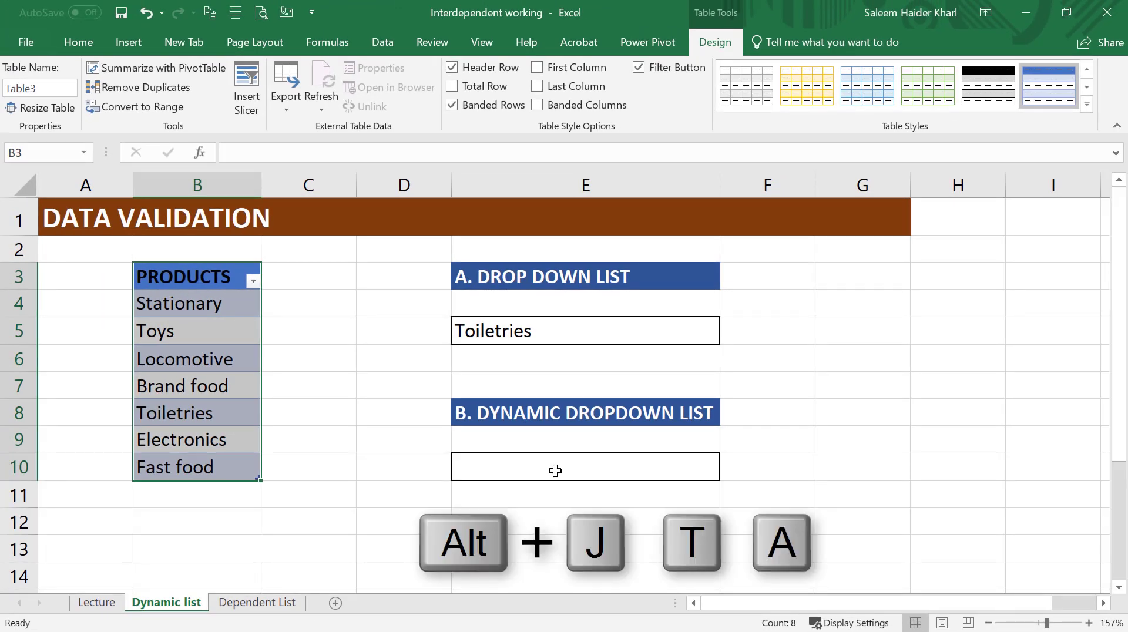
Step: Rename the new products table as Produ
key(alt+j)
key(t)
key(a)
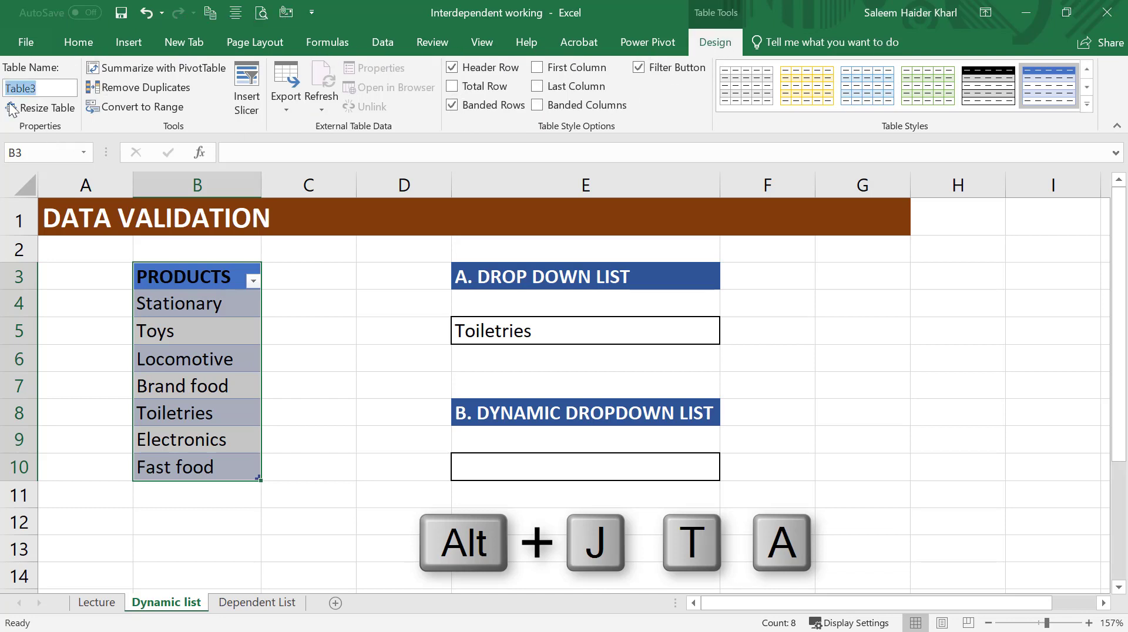
click(40, 85)
double_click(59, 85)
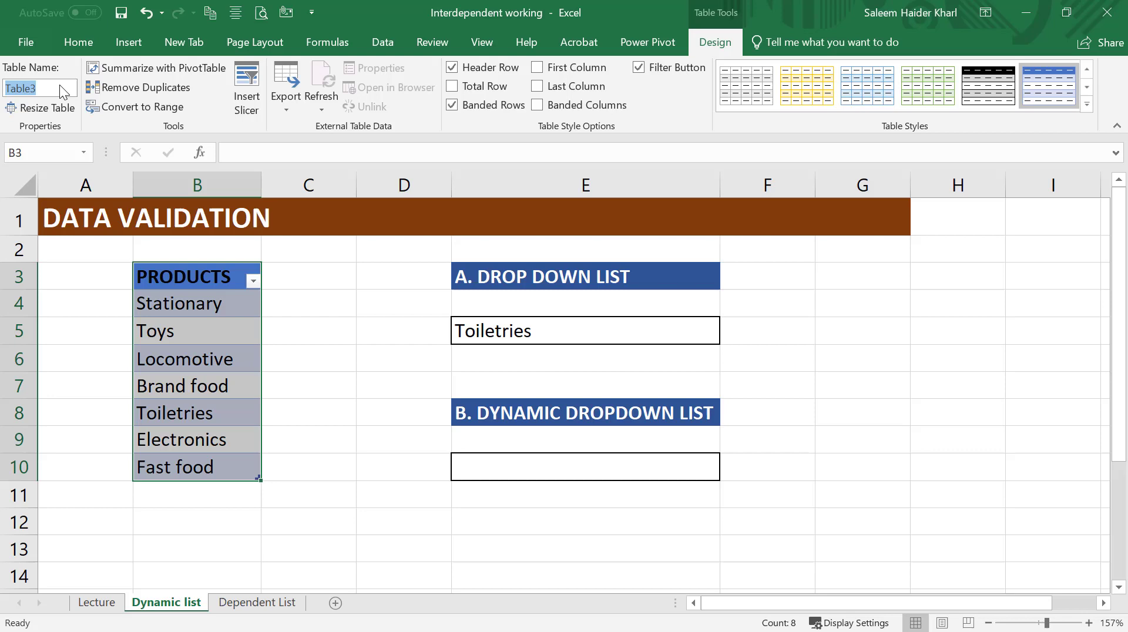
text(Produ)
Step: Add a List data validation to E10 with the table range B4:B10 as source, and check the options its drop-down offers
click(641, 461)
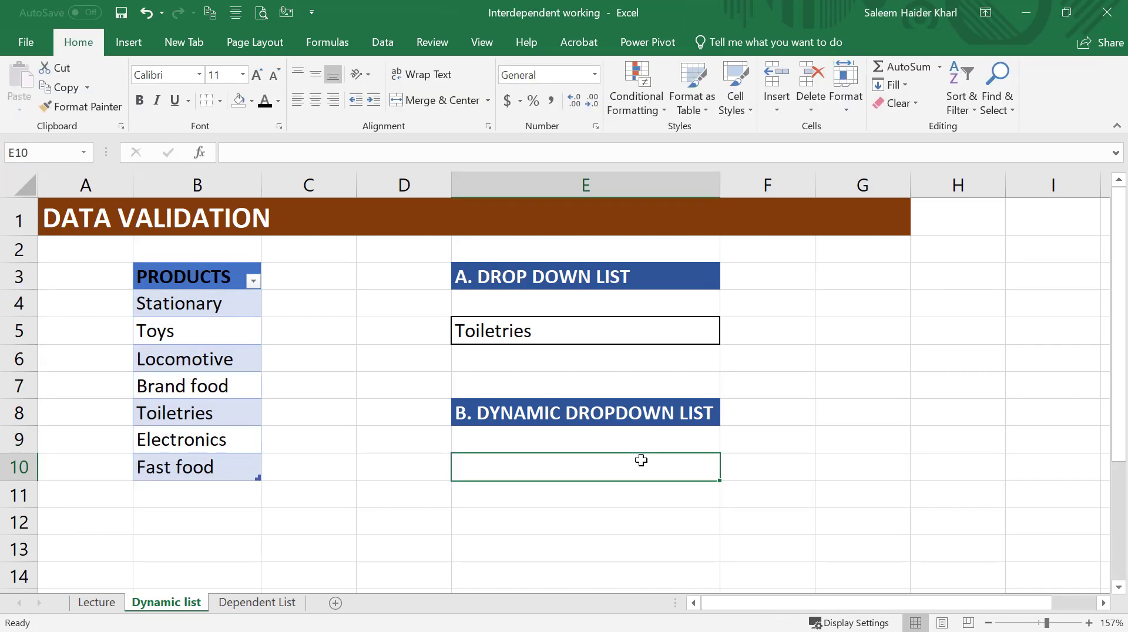
click(383, 44)
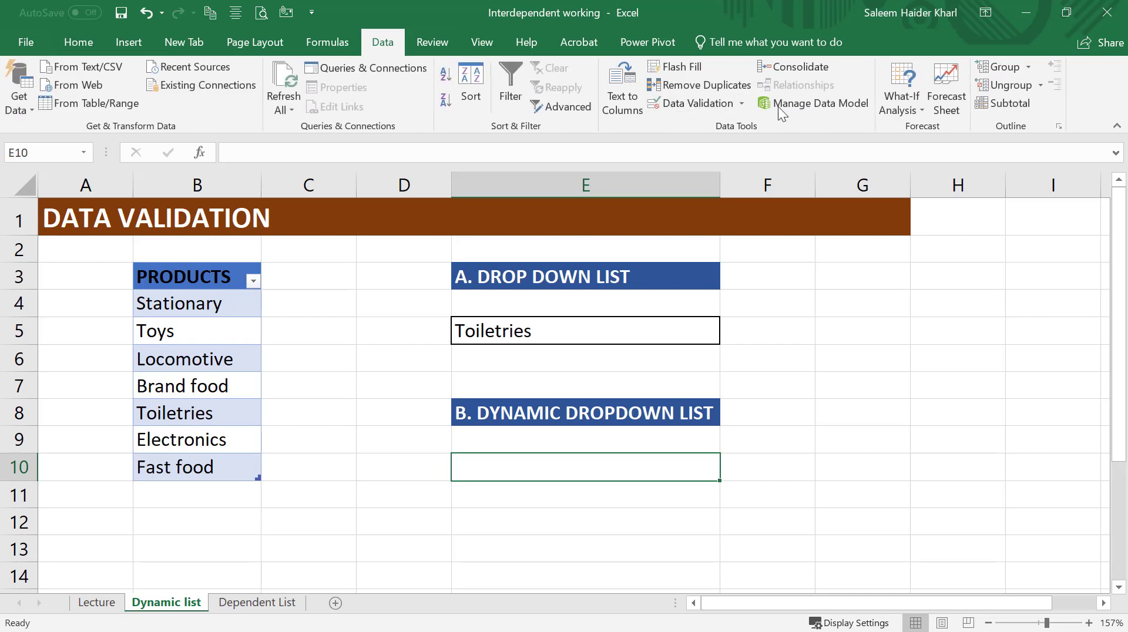
click(693, 105)
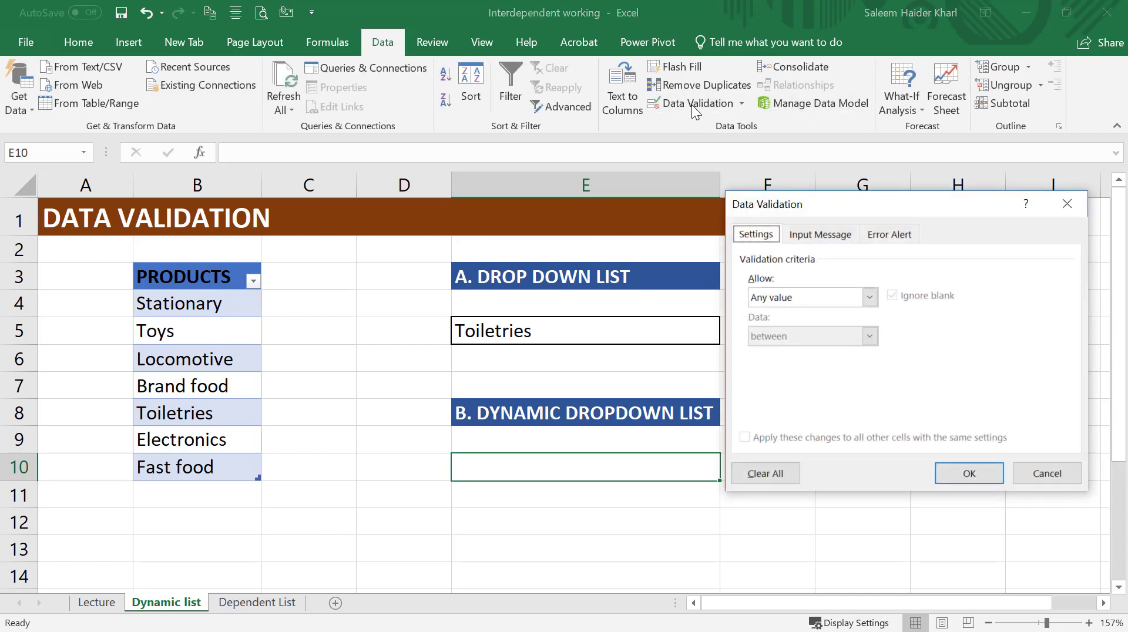
click(802, 295)
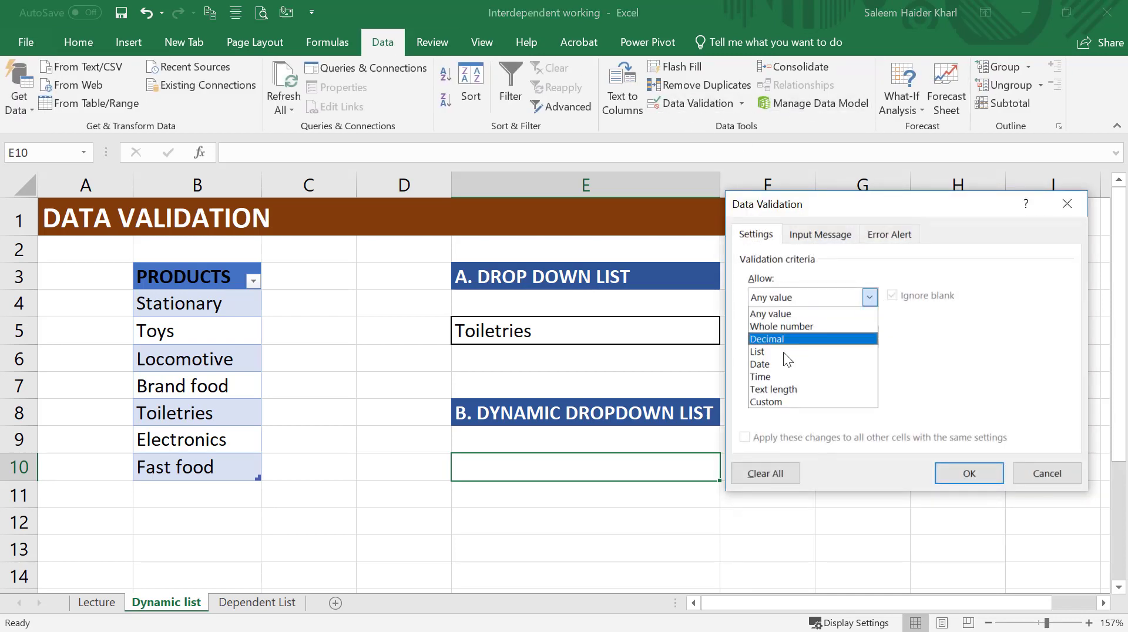
click(774, 355)
click(779, 374)
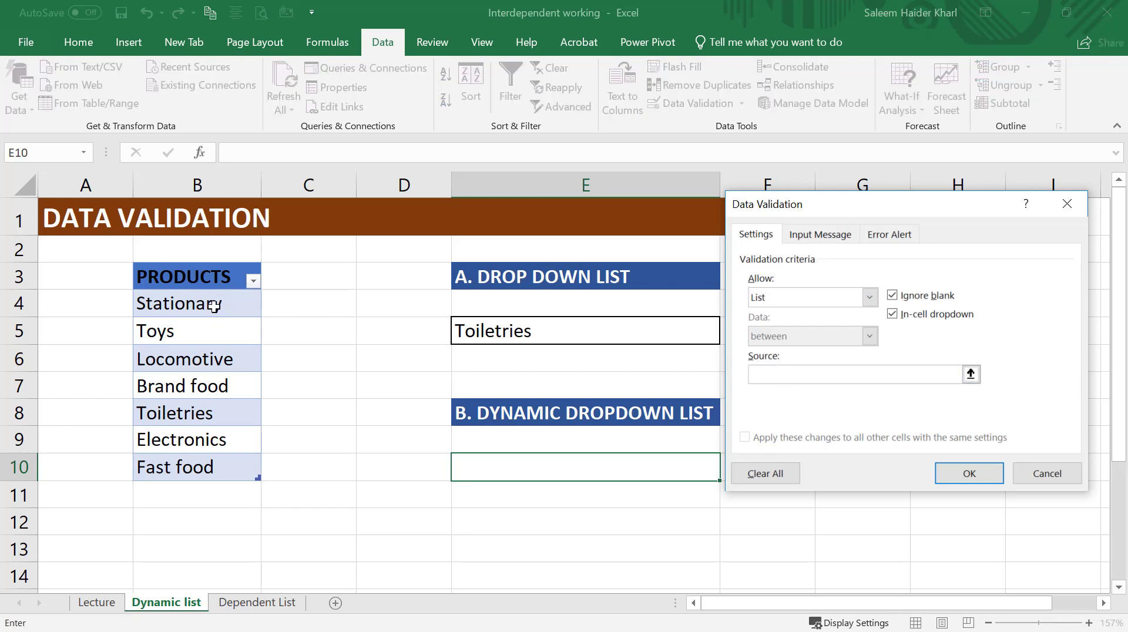
drag(219, 300, 232, 472)
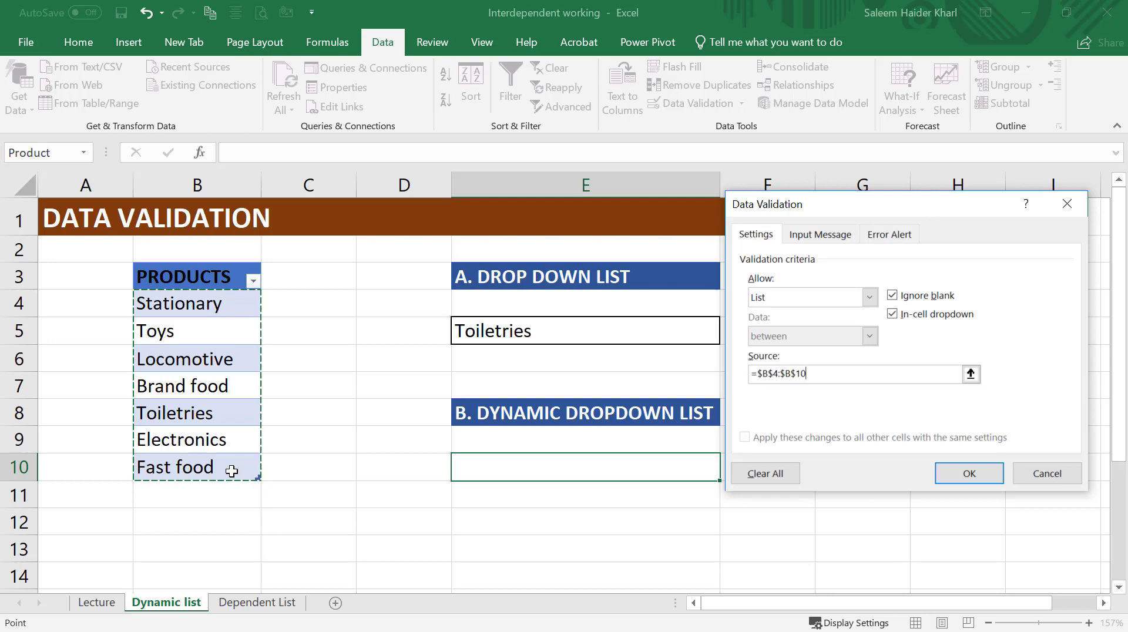
click(957, 478)
click(728, 474)
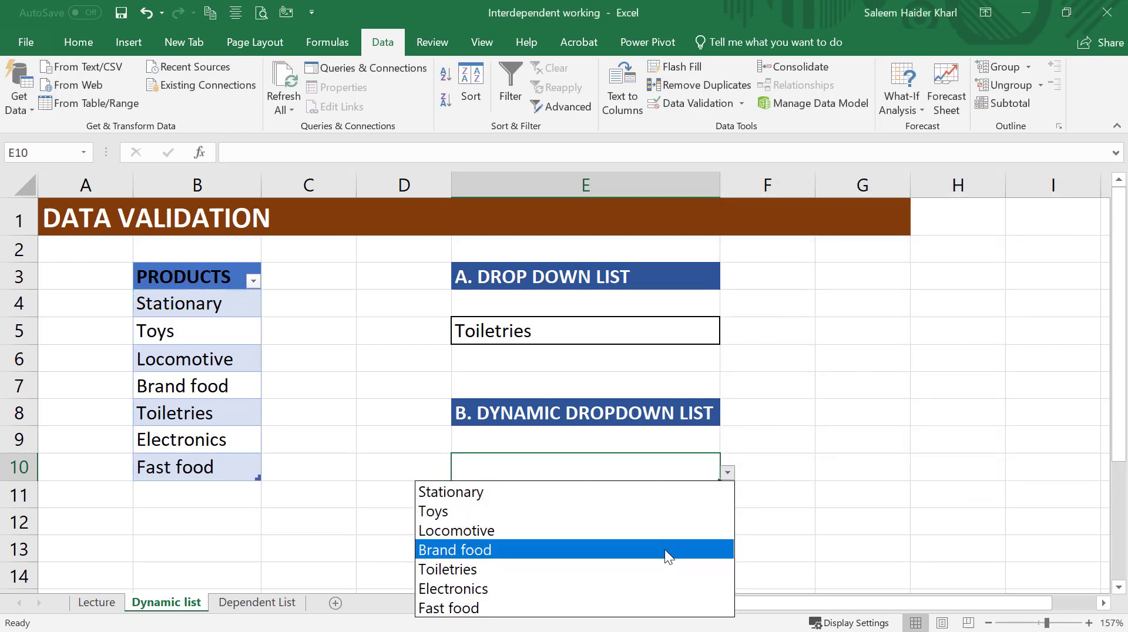
click(283, 498)
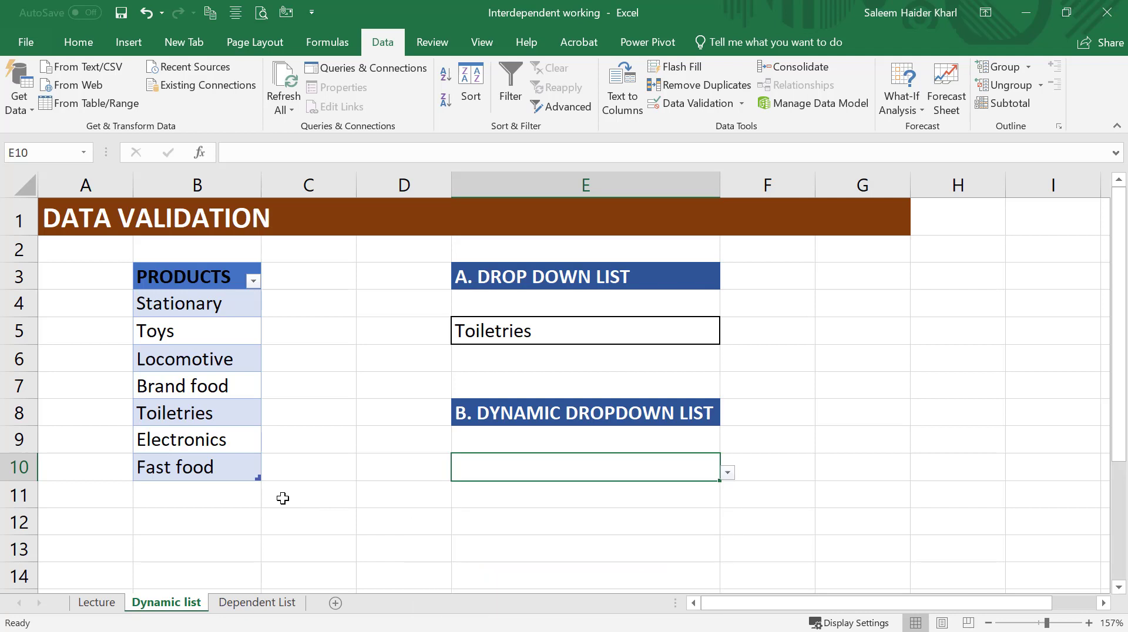
Step: Add Surfers in B11 directly below the last product of the table
click(195, 505)
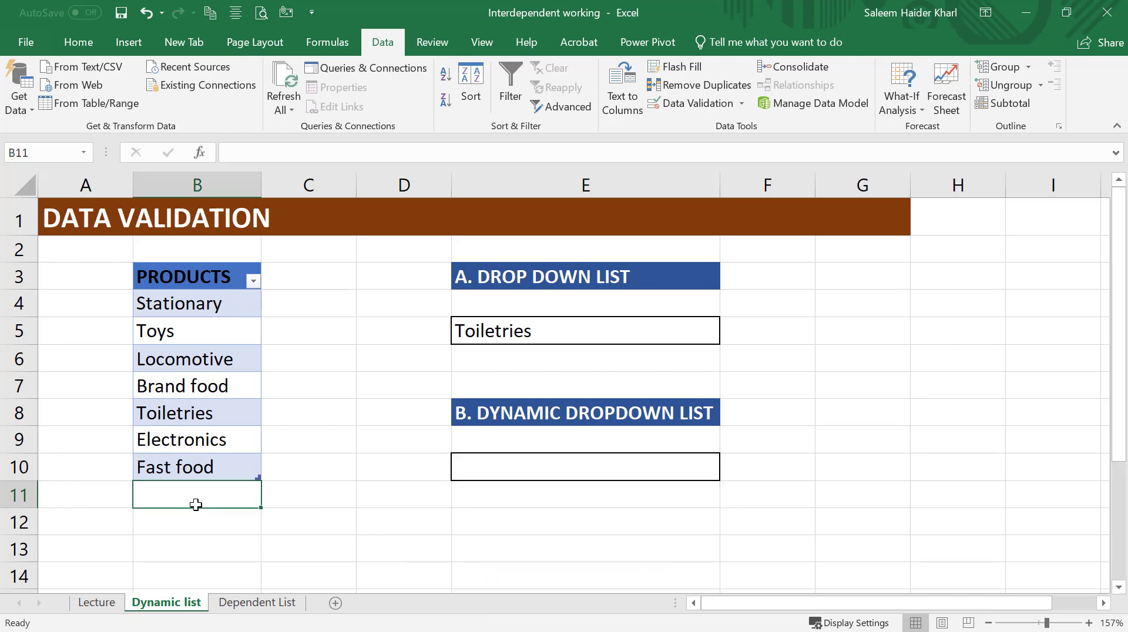
text(S)
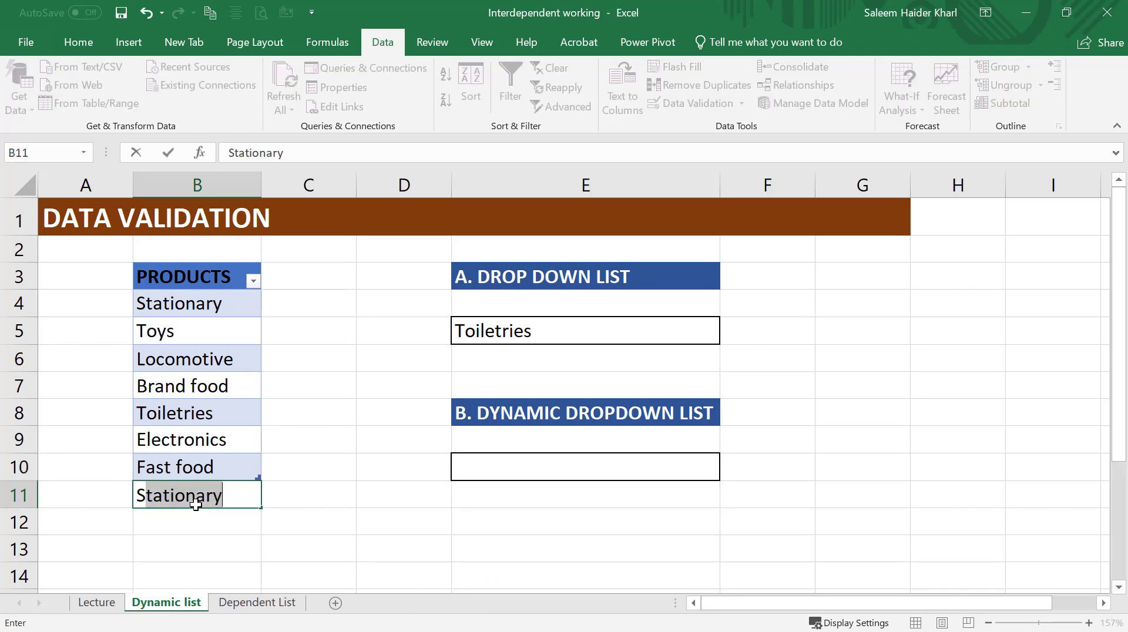
text(urfers)
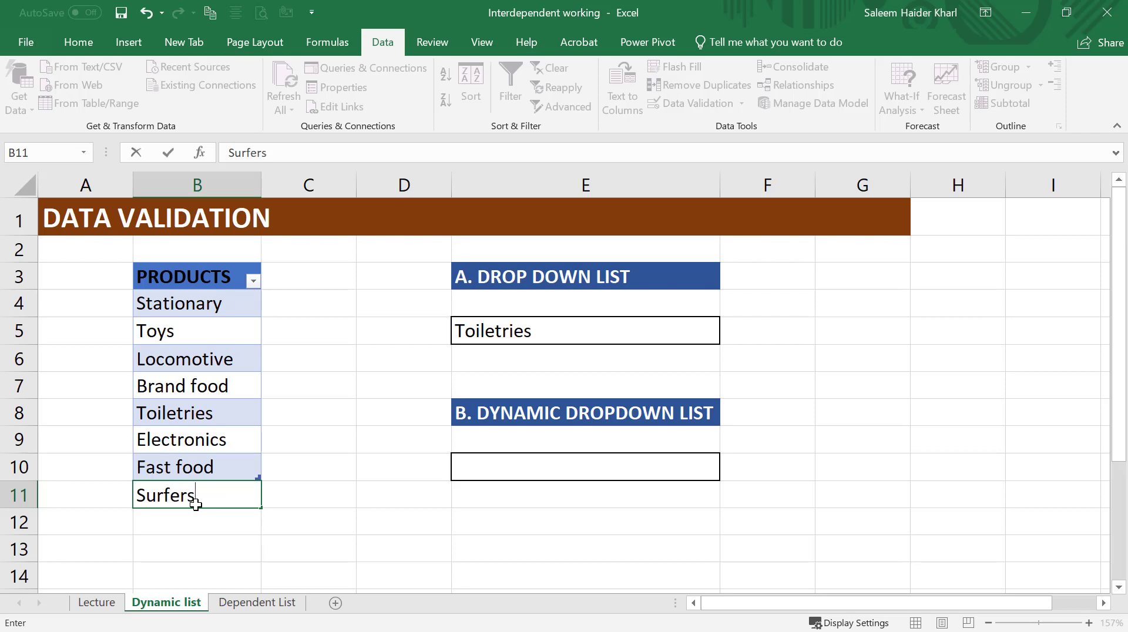
key(Return)
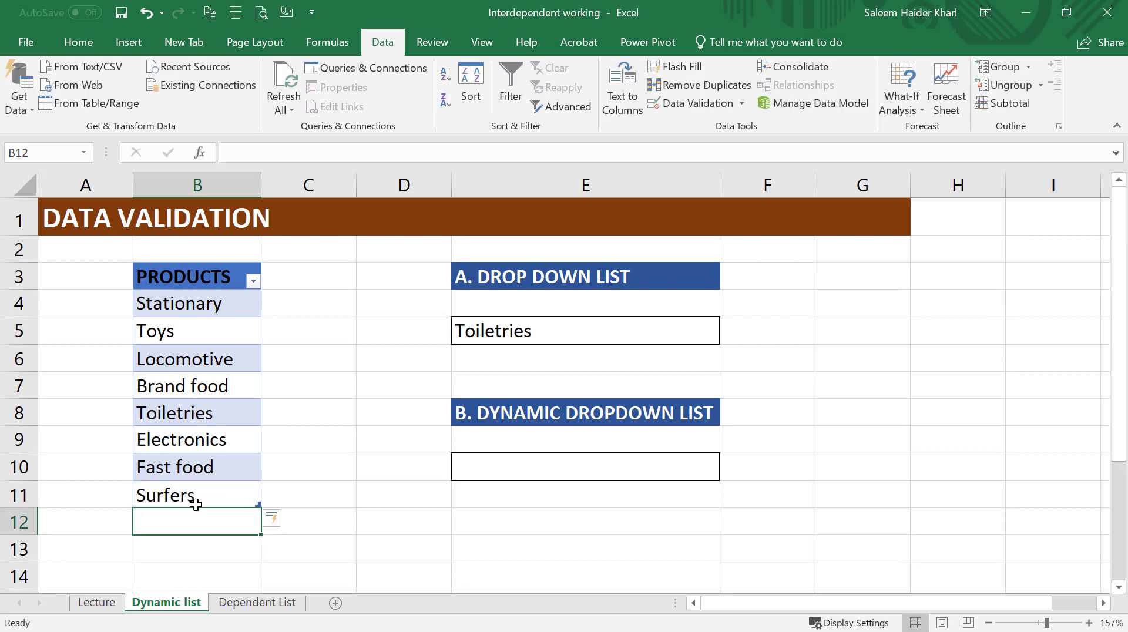
Step: Check the options offered by the dynamic drop-down in E10 without choosing one
click(623, 465)
key(alt+Down)
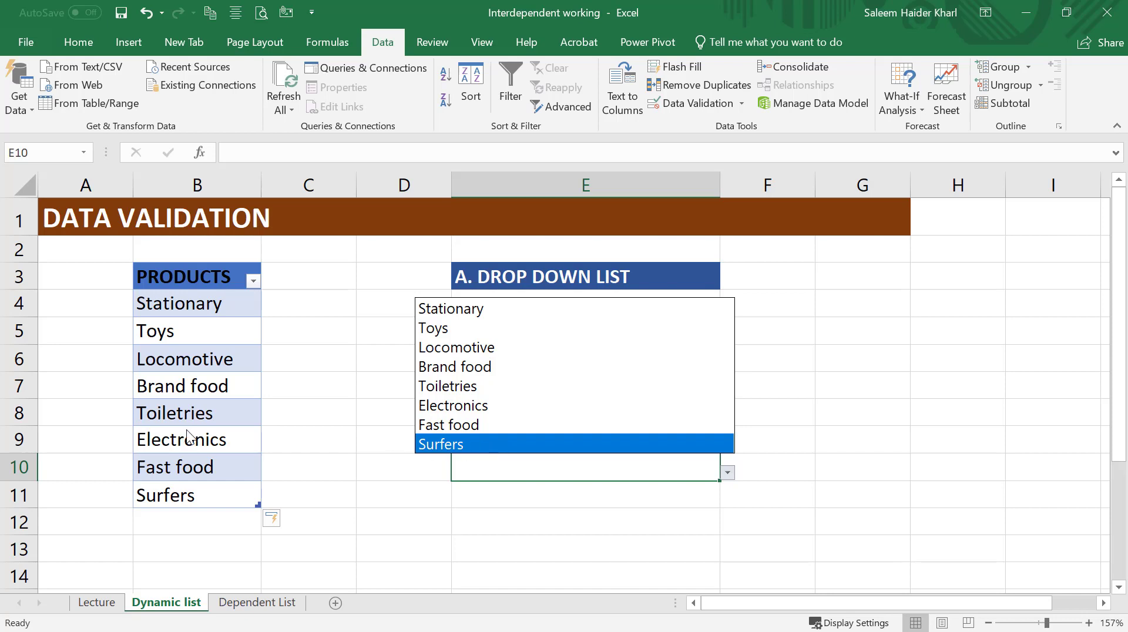
key(Escape)
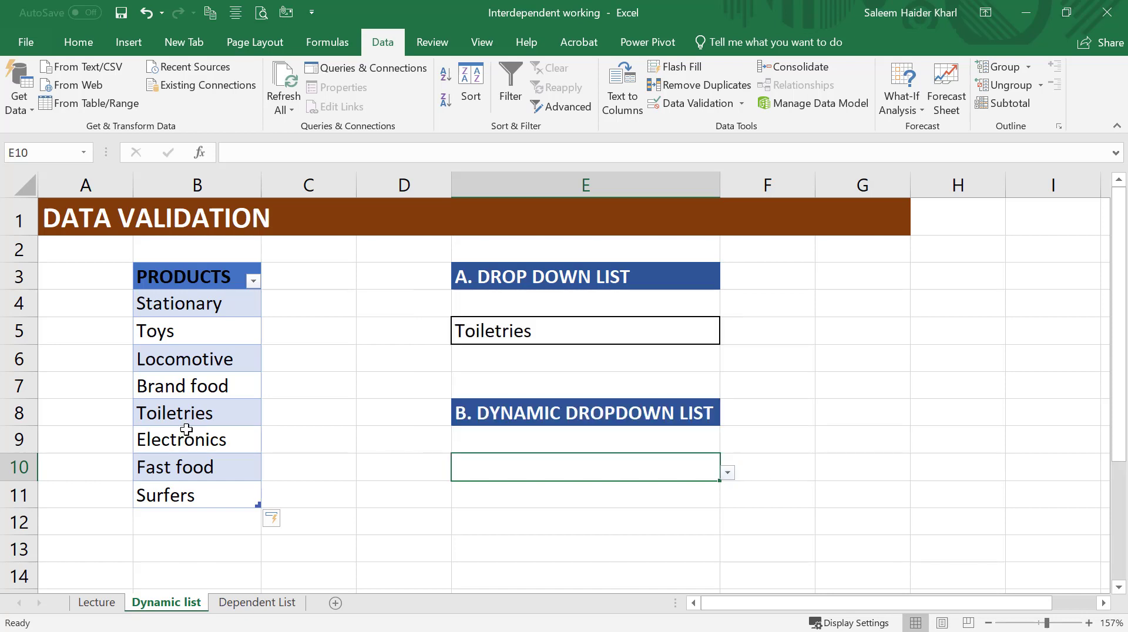